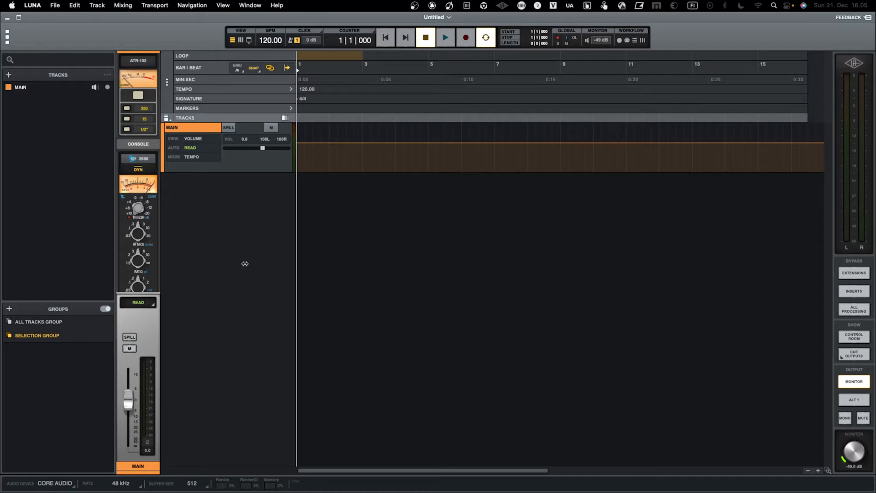
# Create one stereo audio track and one stereo instrument track with their default names
pyautogui.click(8, 76)
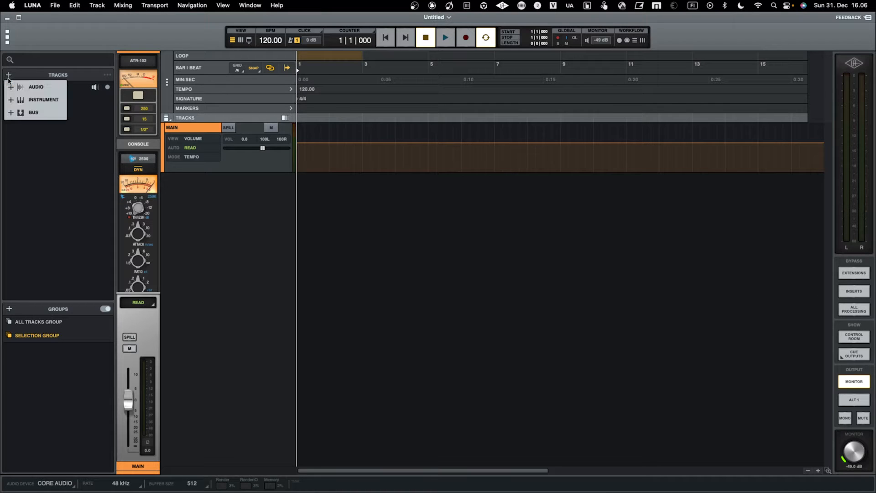
pyautogui.click(30, 88)
pyautogui.click(95, 97)
pyautogui.click(95, 117)
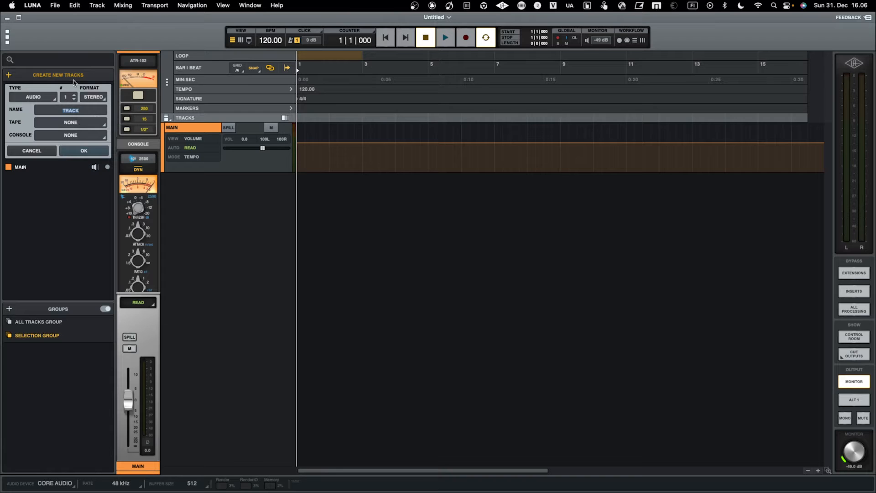
pyautogui.click(8, 75)
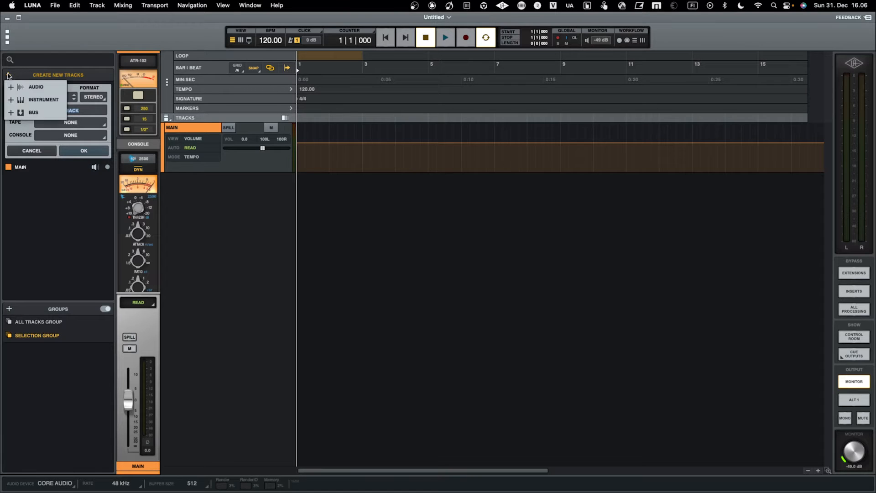
pyautogui.click(20, 99)
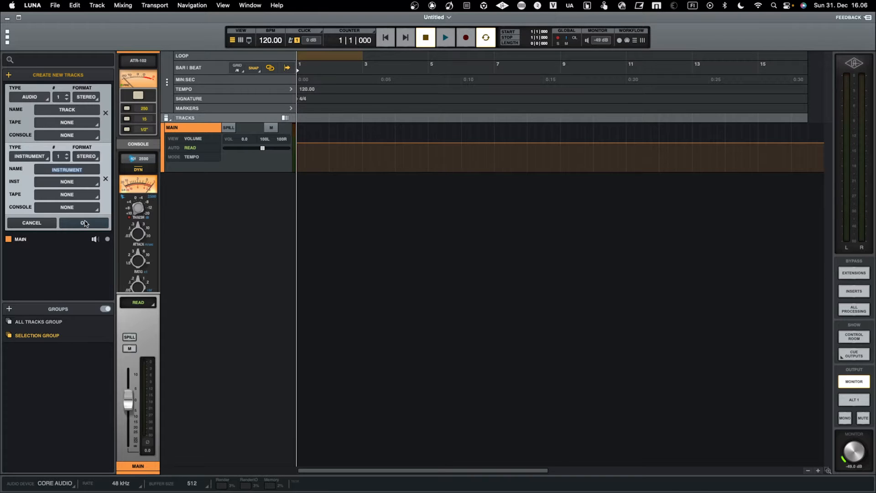
pyautogui.click(84, 223)
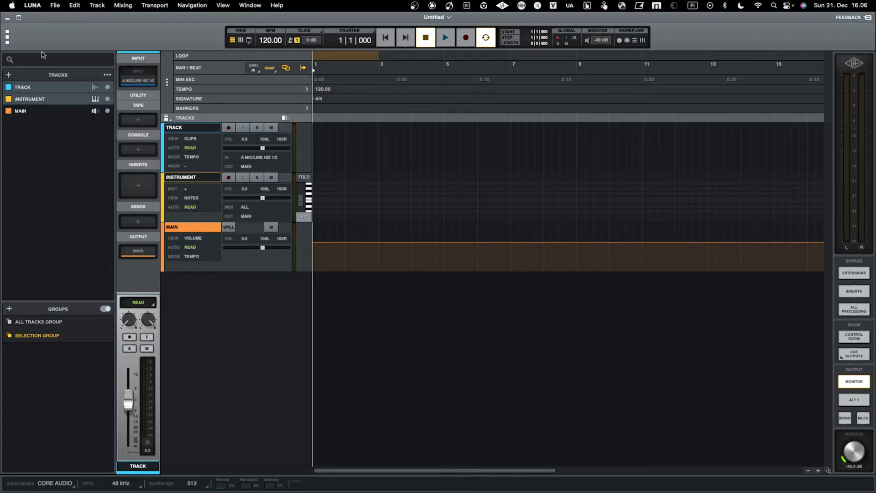
# Open the I/O settings and examine the custom names assigned to the Apollo inputs and outputs
pyautogui.click(7, 37)
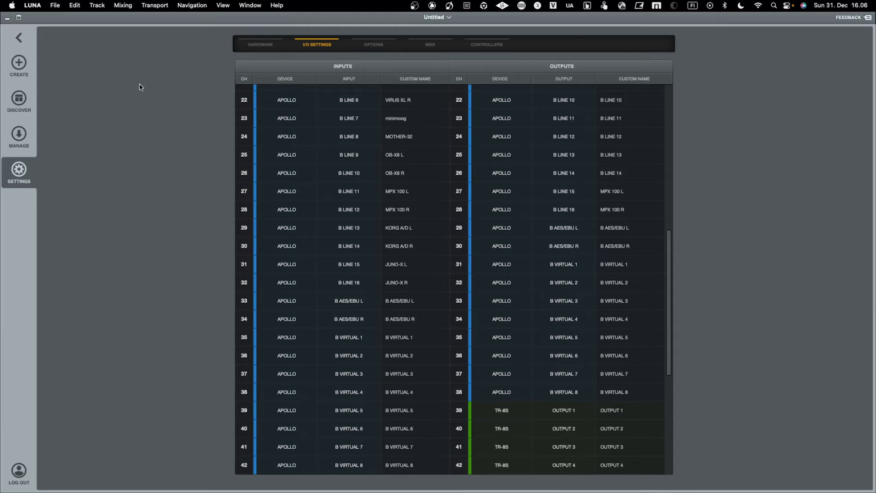
pyautogui.scroll(5, 332, 160)
pyautogui.scroll(8, 332, 160)
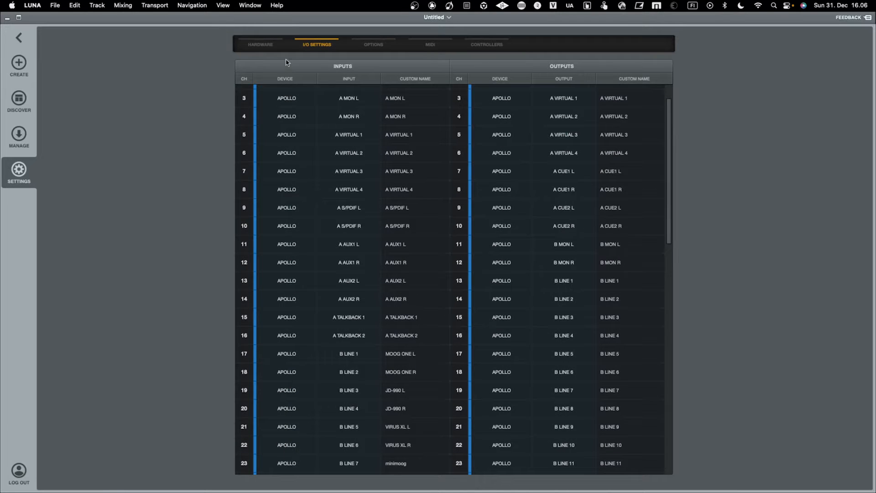
pyautogui.scroll(-3, 317, 135)
pyautogui.scroll(-15, 336, 223)
pyautogui.scroll(15, 334, 225)
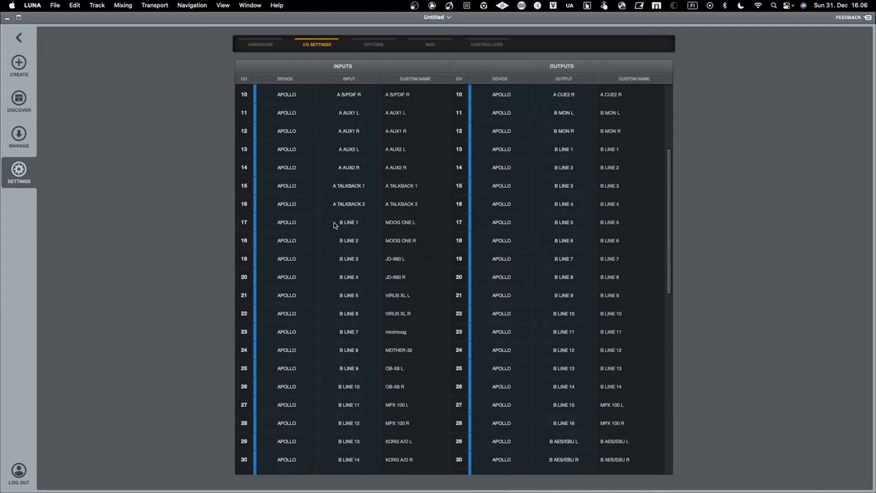
pyautogui.scroll(-3, 344, 274)
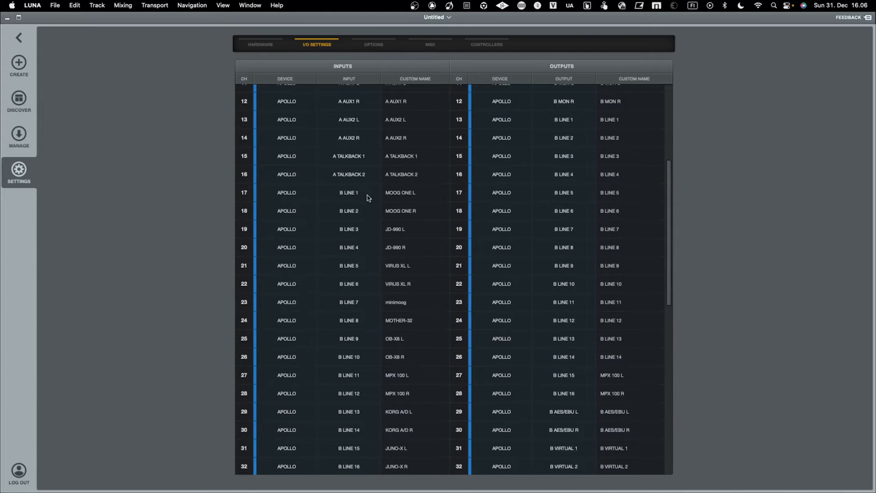
# Switch to the Numbers spreadsheet to check the external instruments' audio and MIDI routing, and return to the LUNA session timeline
pyautogui.hotkey('ctrl', 'Up')
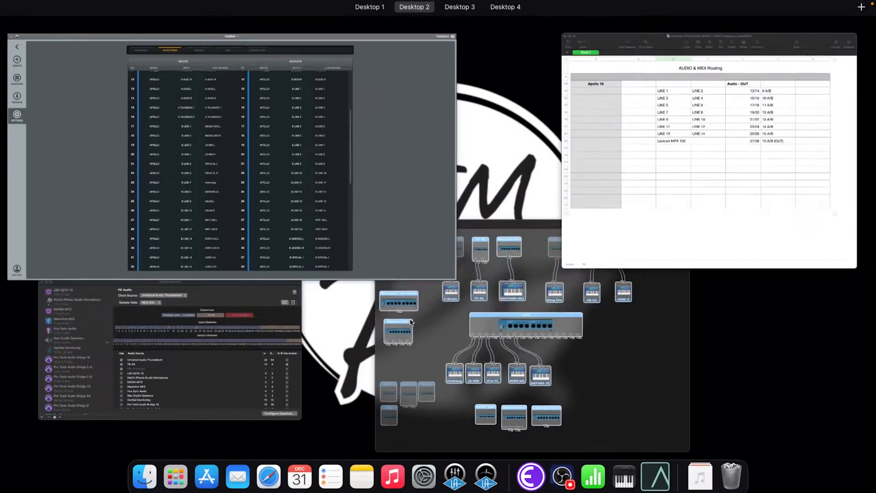
pyautogui.click(628, 175)
pyautogui.scroll(12, 522, 197)
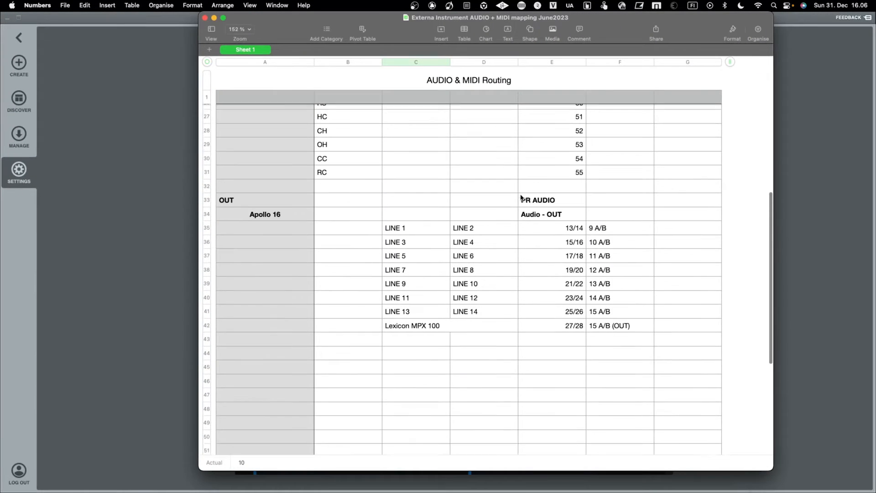
pyautogui.scroll(4, 521, 197)
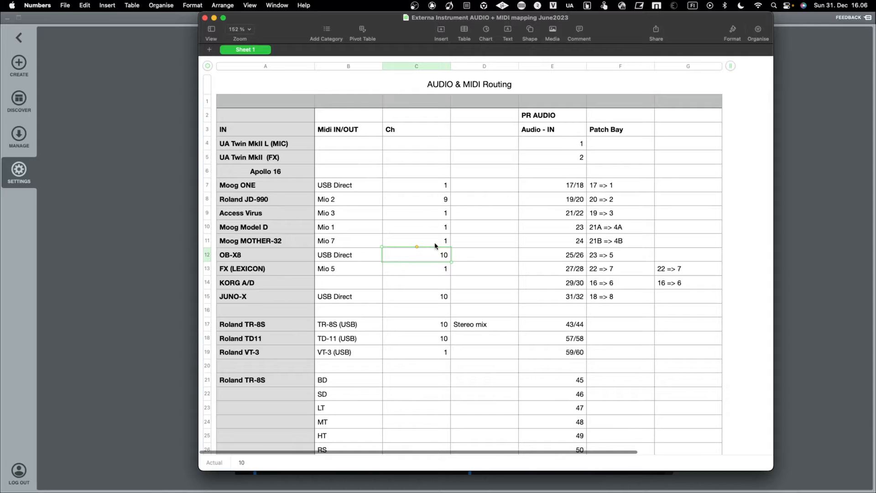
pyautogui.click(182, 197)
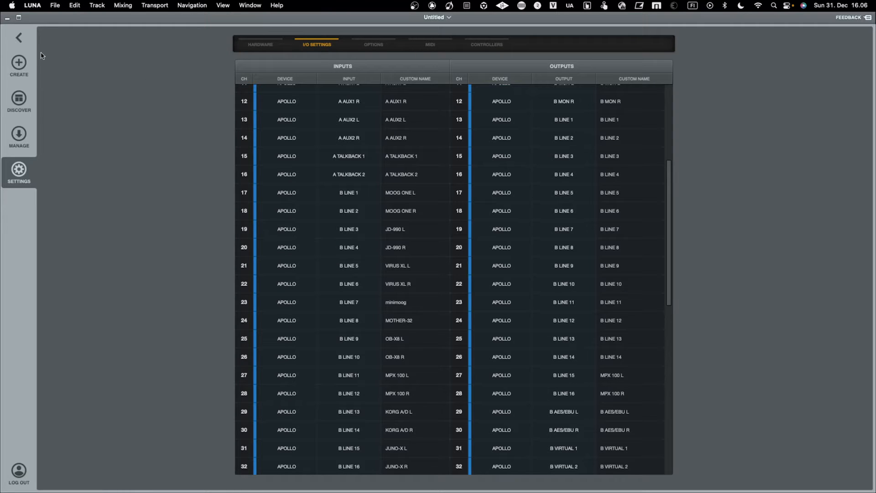
pyautogui.click(21, 37)
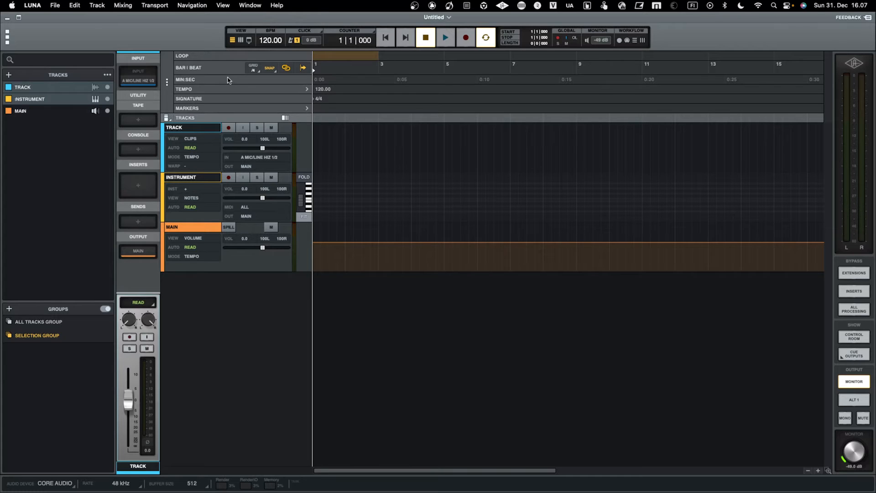
# Route the Instrument track's MIDI output to the OB-X8 (2) port on channel 10
pyautogui.click(191, 179)
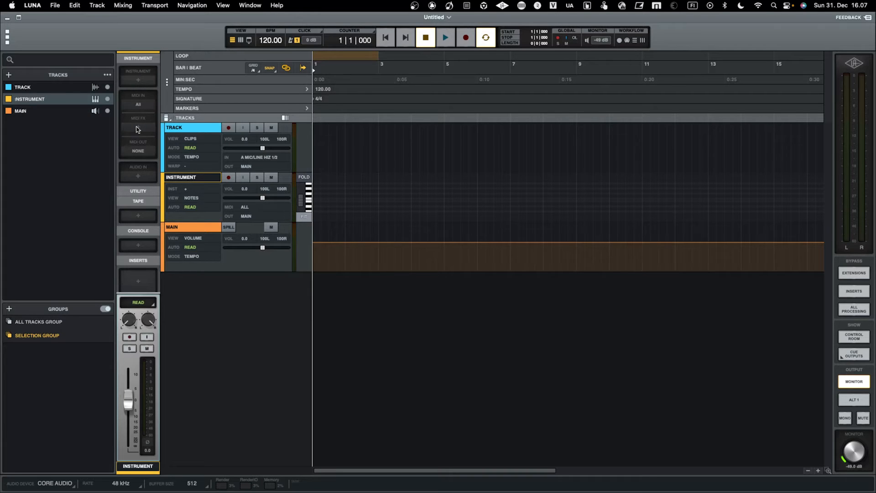
pyautogui.click(138, 152)
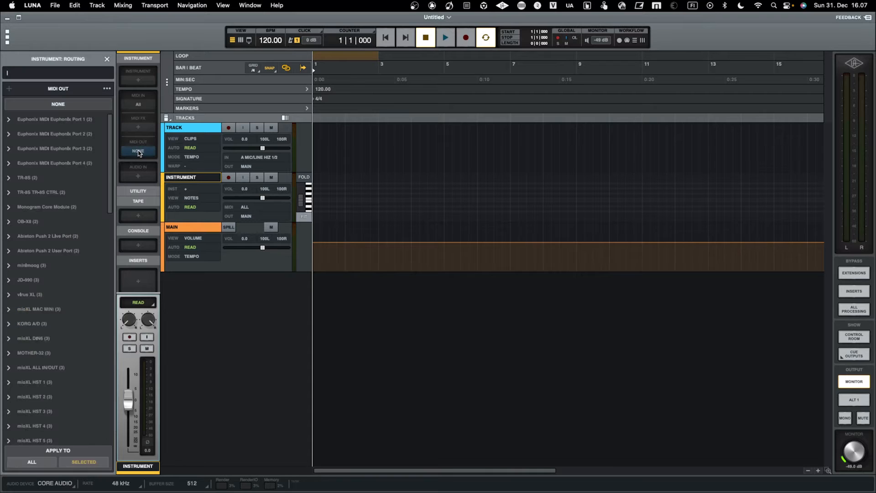
pyautogui.scroll(-3, 75, 187)
pyautogui.scroll(-3, 76, 244)
pyautogui.scroll(4, 76, 244)
pyautogui.scroll(2, 76, 244)
pyautogui.write('ob')
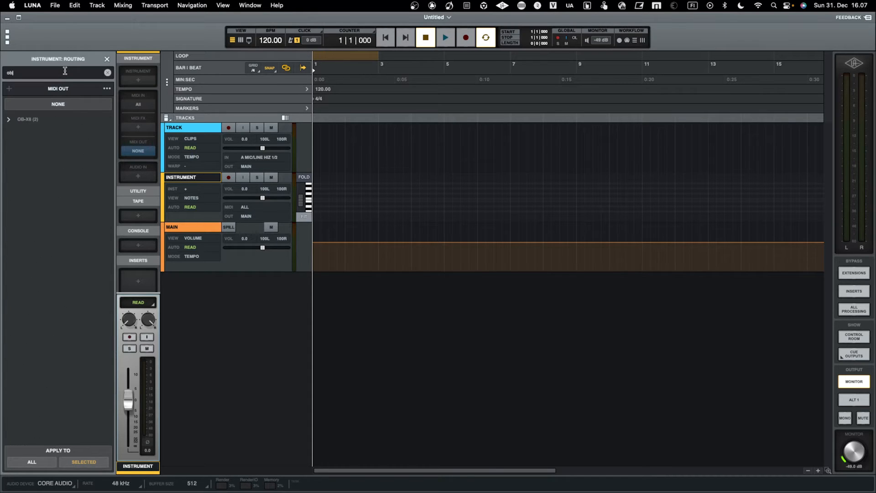
pyautogui.click(9, 120)
pyautogui.click(20, 279)
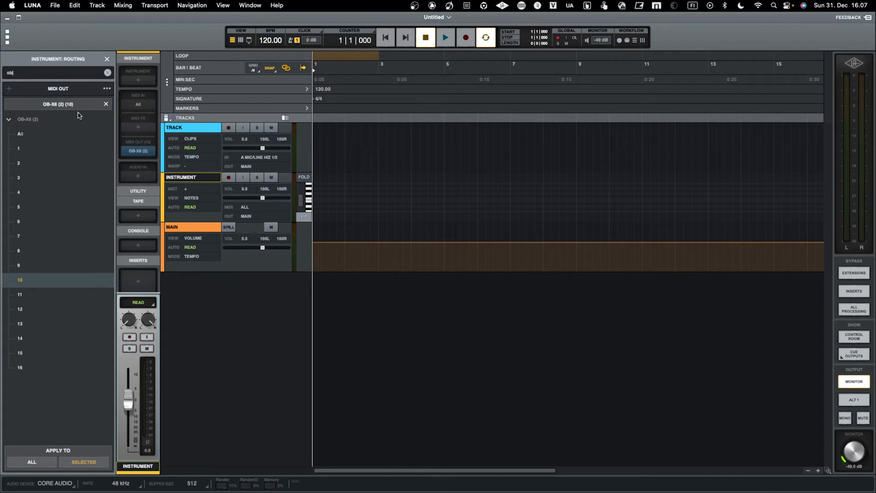
pyautogui.click(106, 104)
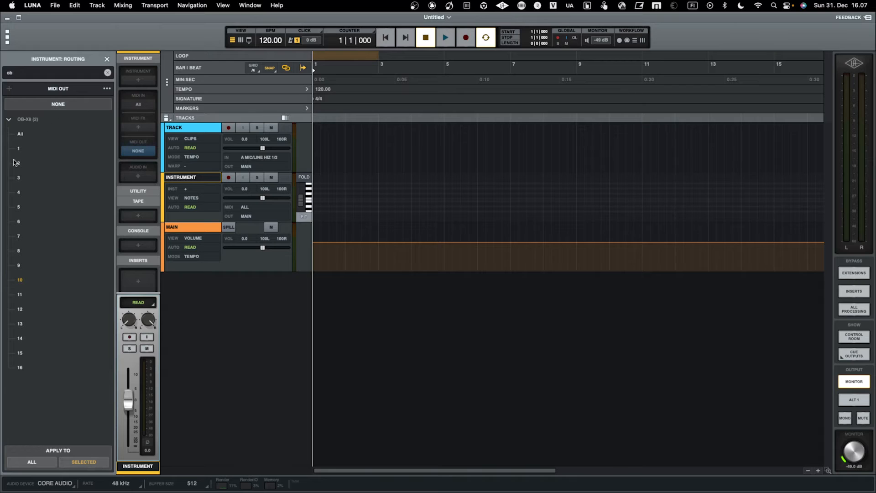
pyautogui.click(19, 280)
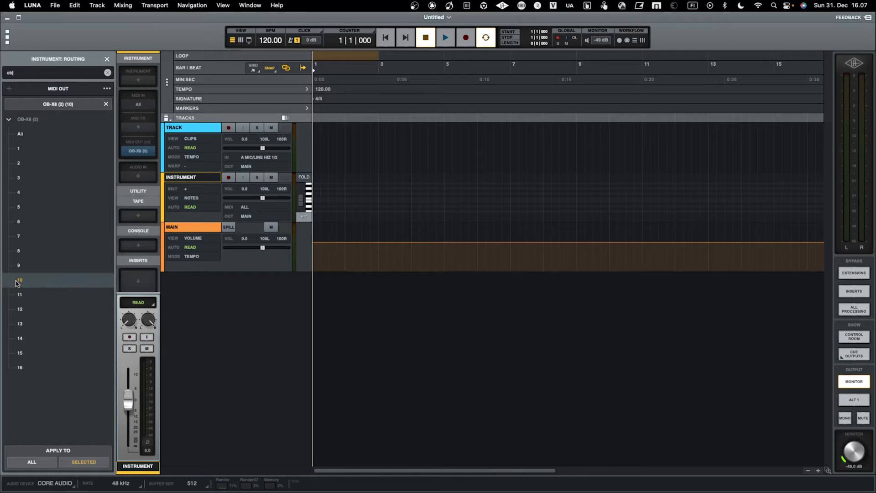
pyautogui.click(106, 59)
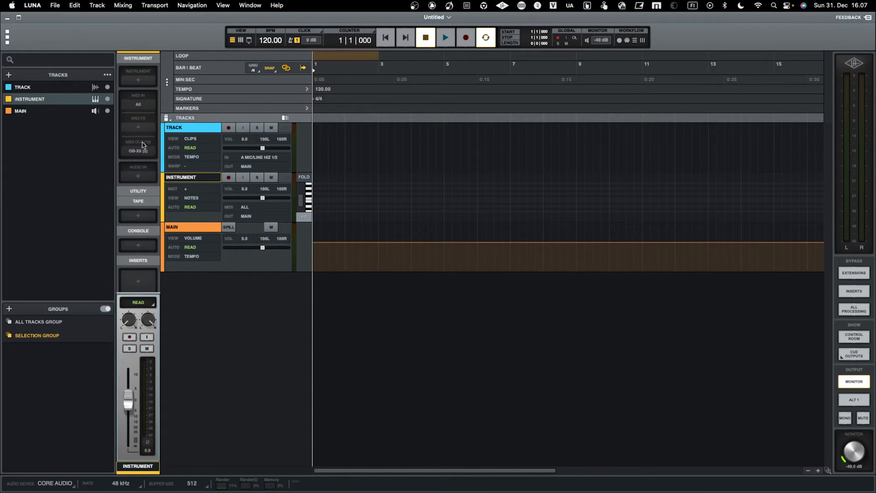
# Set the Instrument track's audio input to OB-X8 and enable its record arm and input monitoring
pyautogui.scroll(-3, 142, 167)
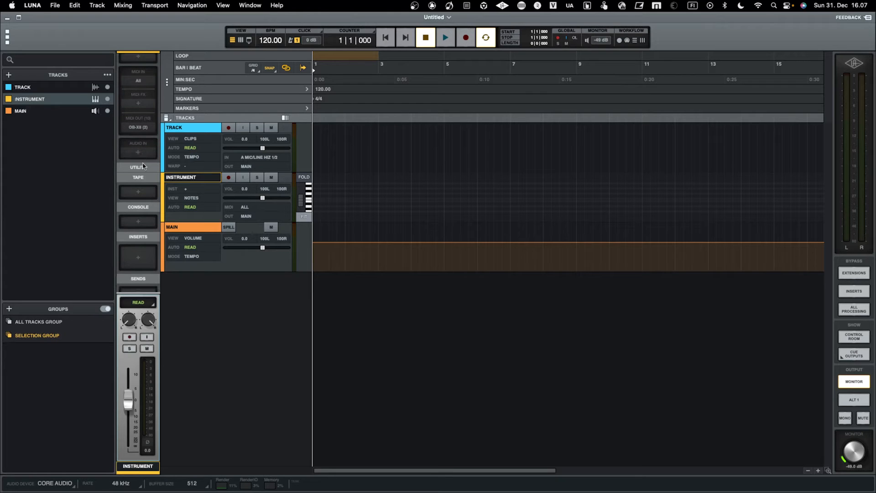
pyautogui.scroll(-2, 144, 175)
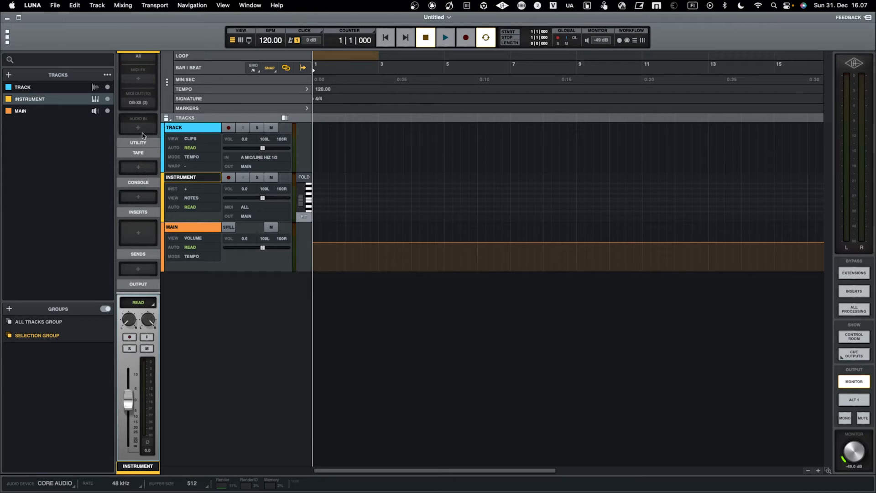
pyautogui.scroll(2, 144, 136)
pyautogui.scroll(3, 139, 100)
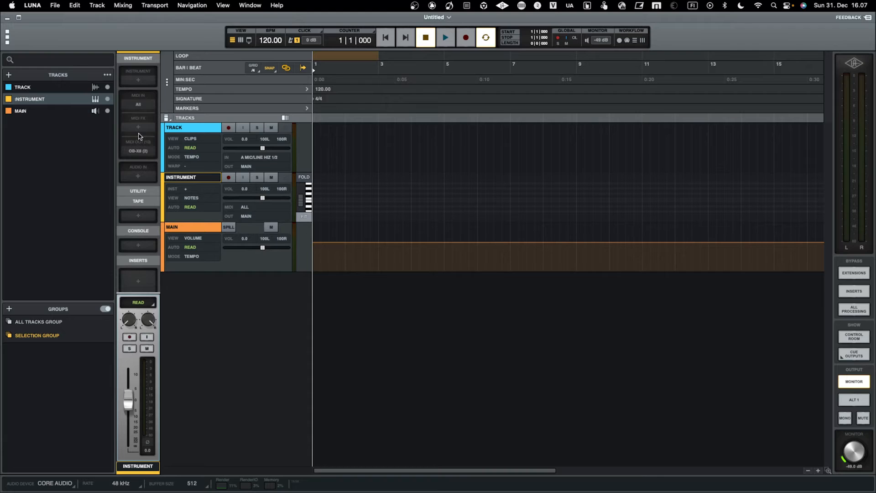
pyautogui.scroll(-3, 139, 144)
pyautogui.click(138, 139)
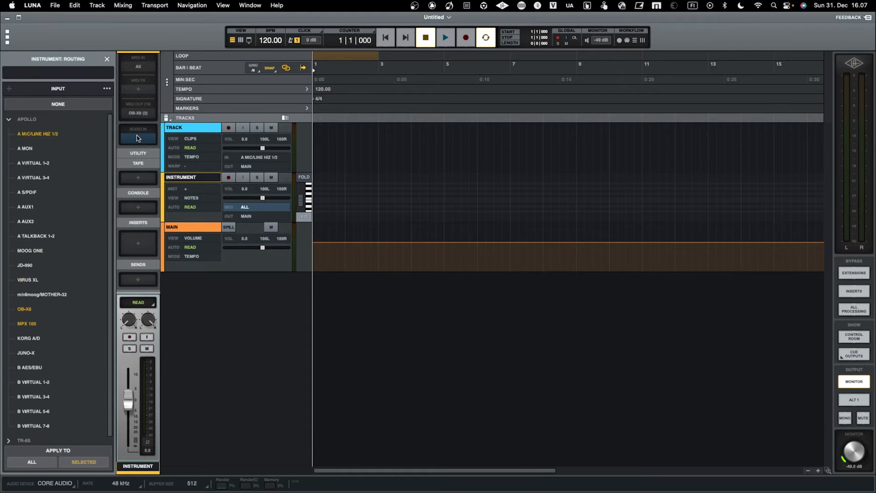
pyautogui.click(31, 309)
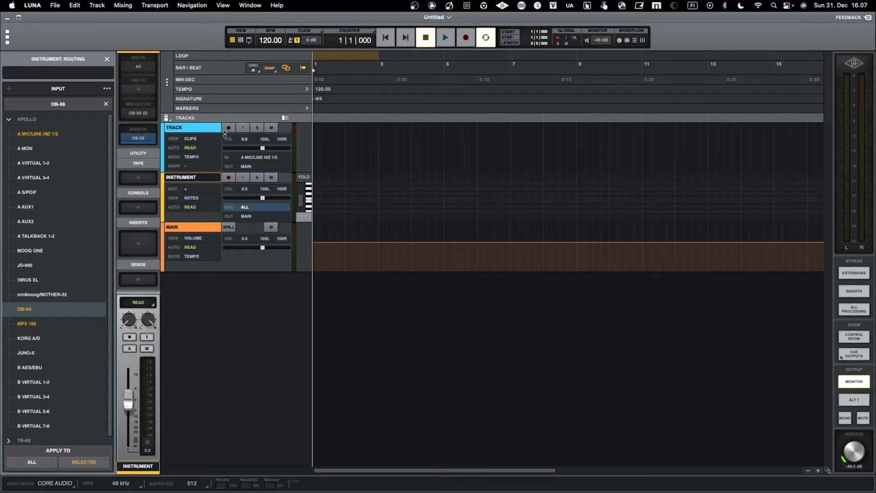
pyautogui.click(229, 177)
pyautogui.click(243, 177)
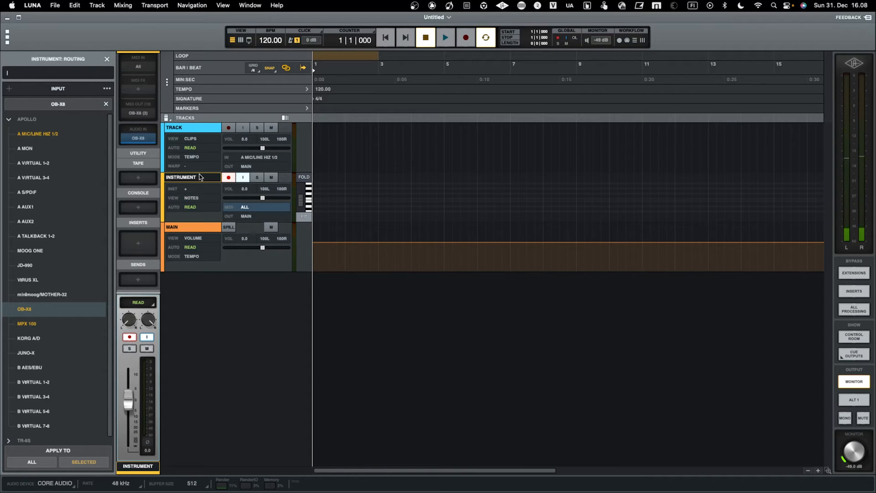
# Give the Instrument track a blue-violet colour and Clips view, and rename it OB-X8
pyautogui.click(162, 188)
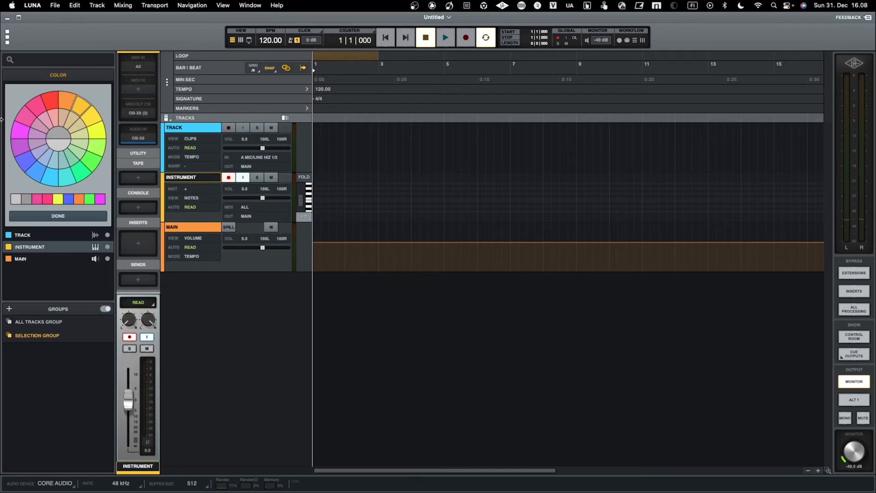
pyautogui.click(26, 162)
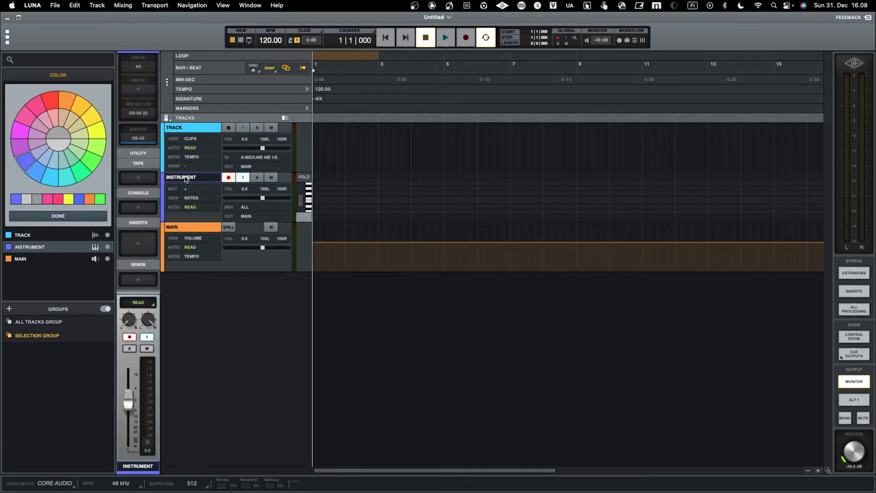
pyautogui.press('-')
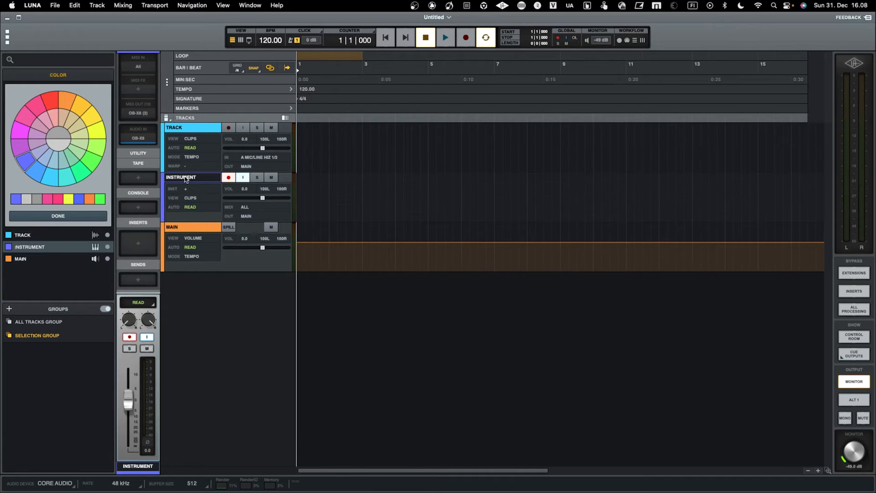
pyautogui.doubleClick(185, 178)
pyautogui.write('OB-X8')
pyautogui.press('Return')
# Open the audio track's input routing and rename the track Lexicon MPX 100
pyautogui.click(188, 130)
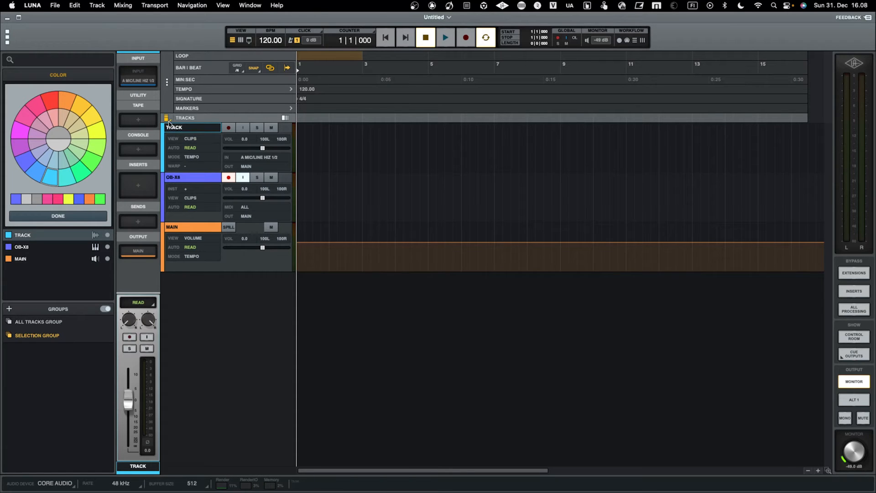
pyautogui.click(136, 82)
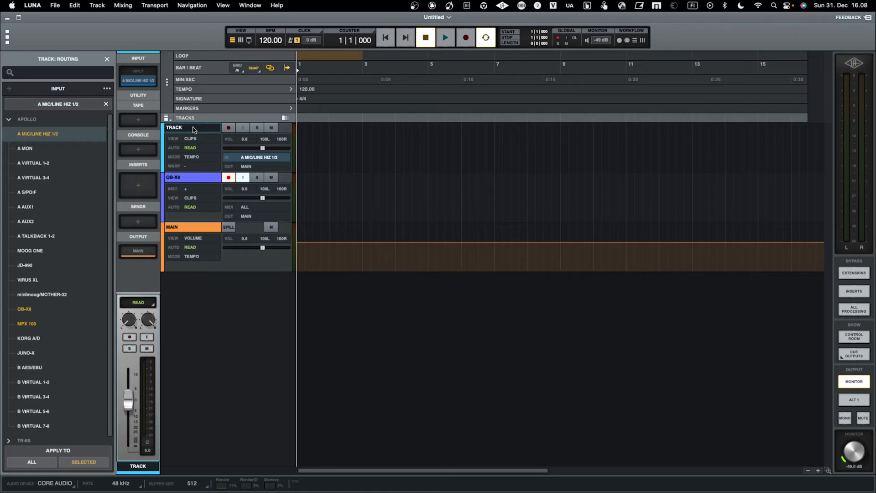
pyautogui.doubleClick(193, 128)
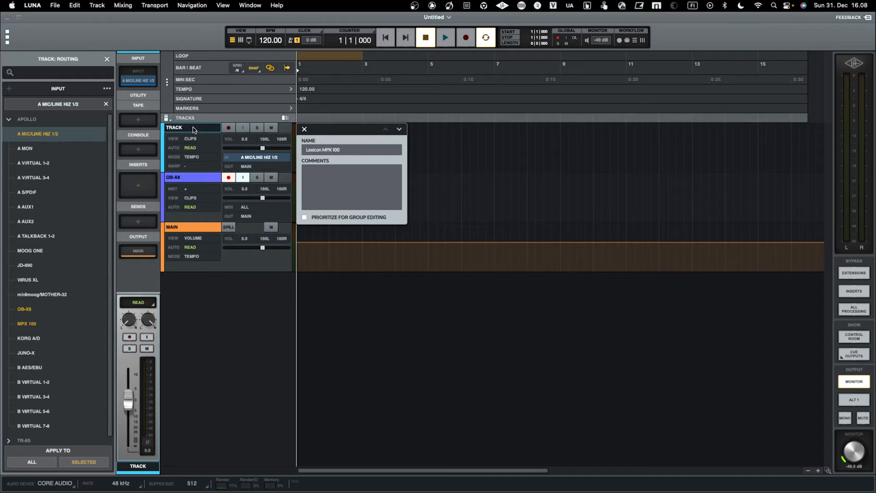
pyautogui.press('Return')
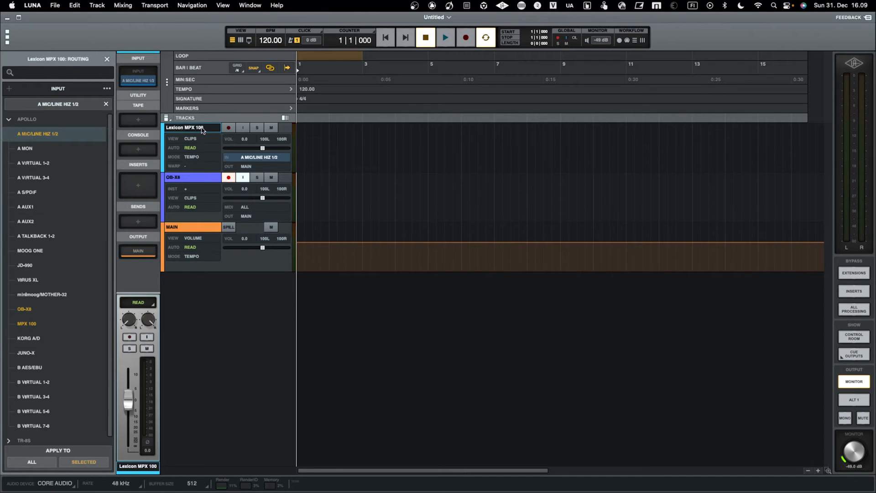
# Set the Lexicon MPX 100 track's input to MPX 100 and enable its record arm
pyautogui.click(229, 128)
pyautogui.click(228, 127)
pyautogui.scroll(-1, 53, 269)
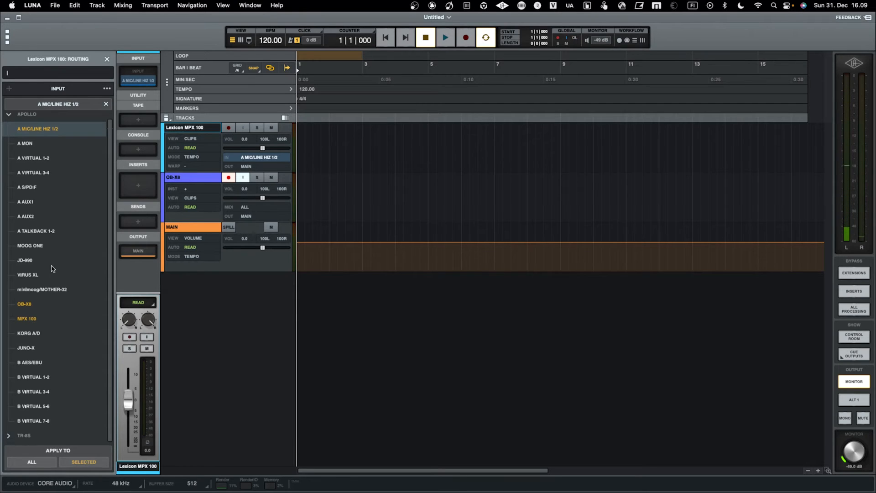
pyautogui.click(34, 319)
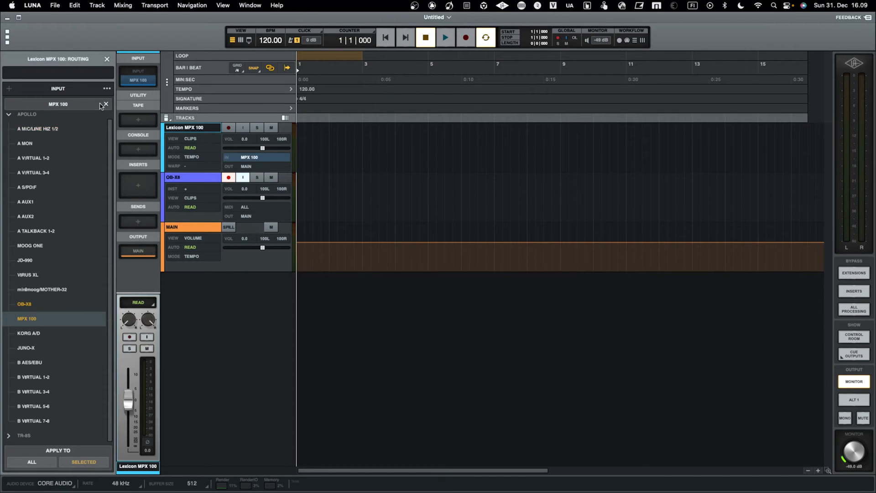
pyautogui.click(107, 60)
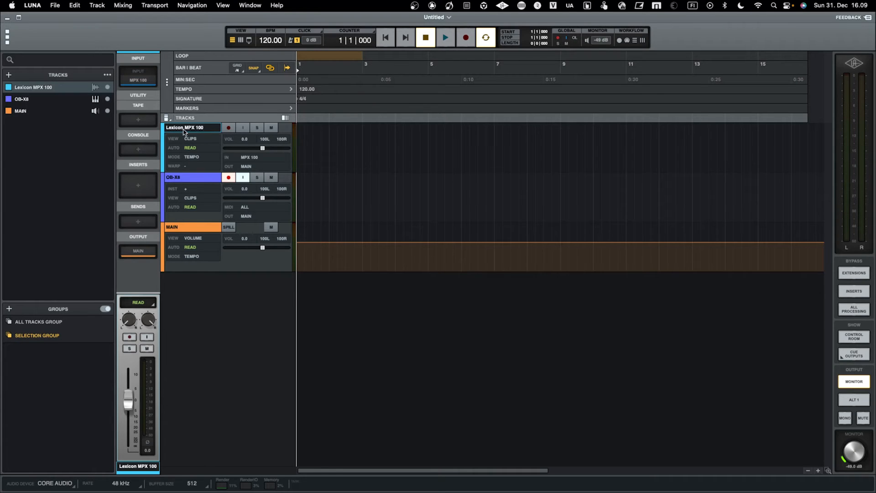
pyautogui.click(229, 128)
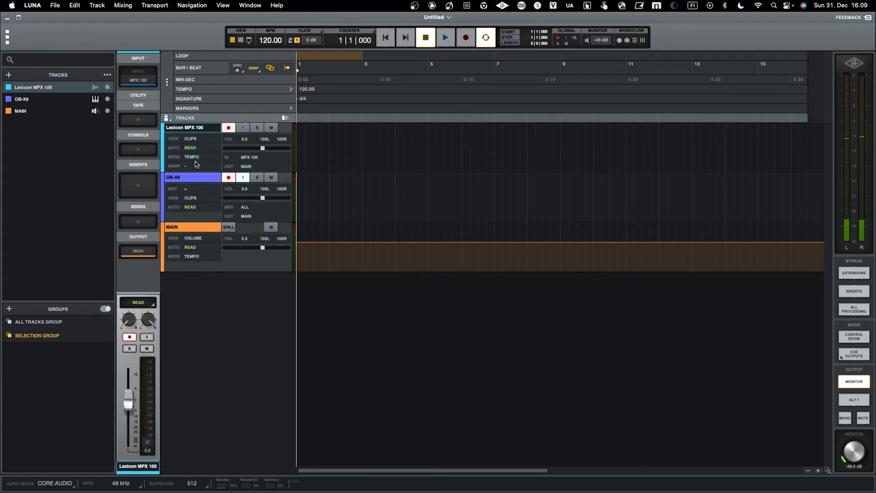
# Try the OB-X8 track's output routed directly to MPX 100, and return the output to MAIN
pyautogui.scroll(-3, 146, 201)
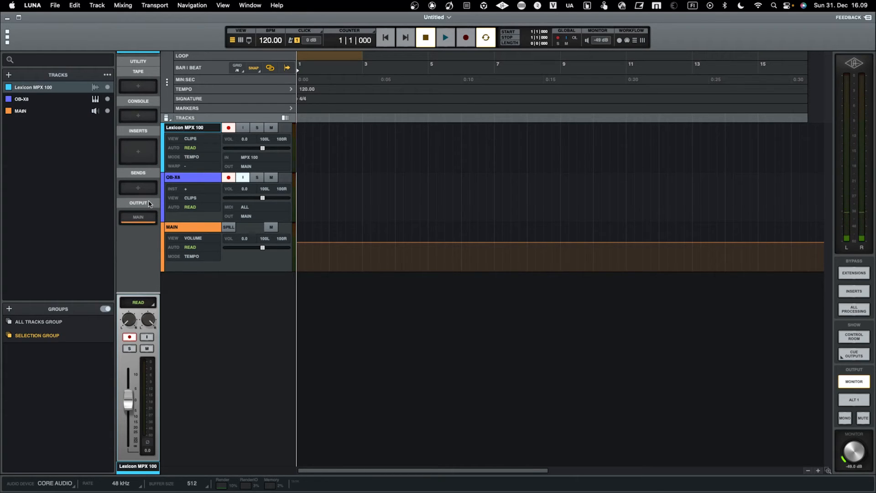
pyautogui.click(188, 177)
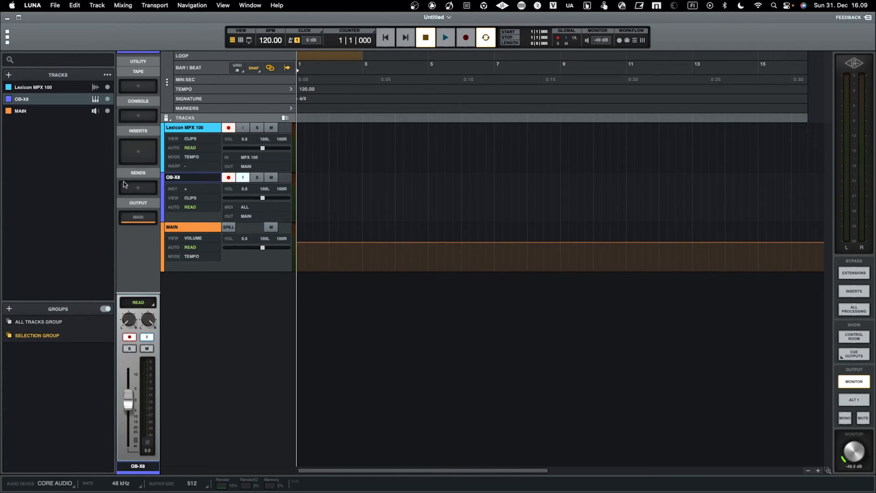
pyautogui.scroll(-1, 140, 185)
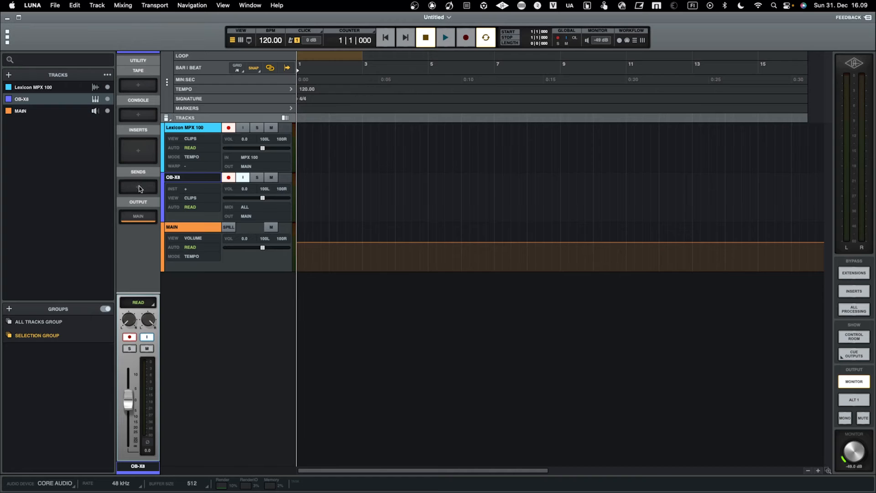
pyautogui.click(137, 213)
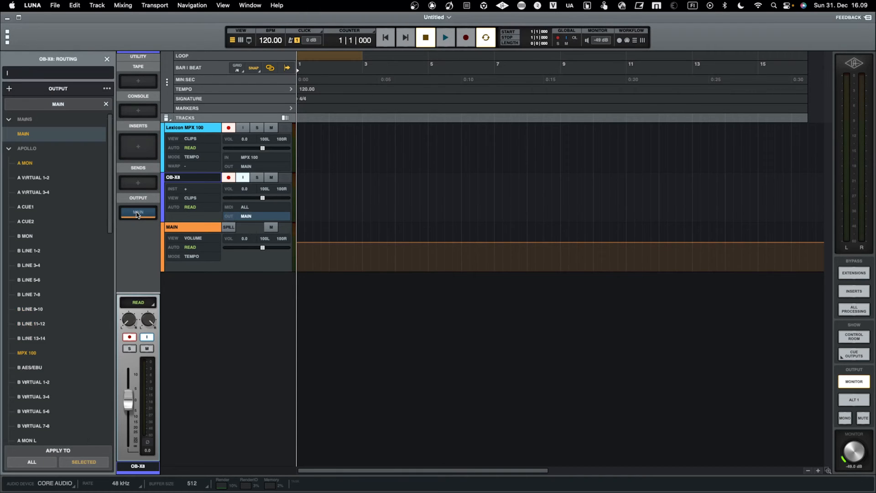
pyautogui.click(28, 354)
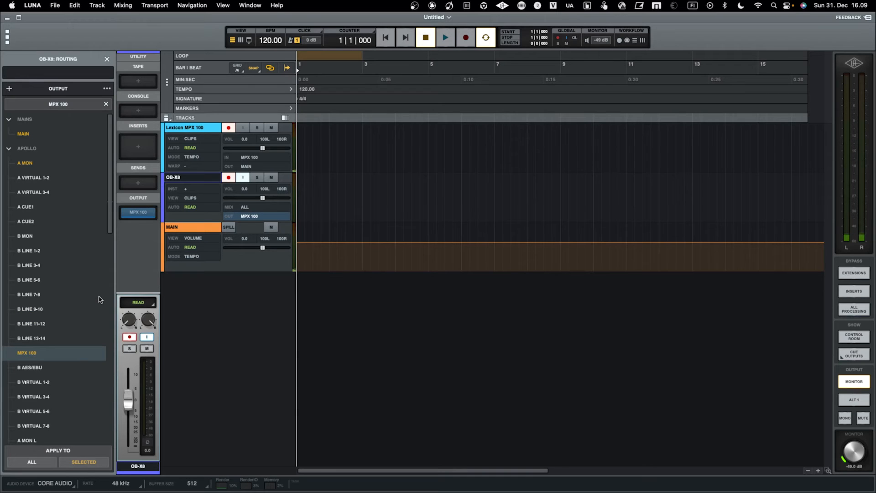
pyautogui.click(272, 178)
pyautogui.click(274, 178)
pyautogui.click(32, 133)
# Add a send to MPX 100 on the OB-X8 track and audition the effect at different send levels, muted and unmuted
pyautogui.click(137, 183)
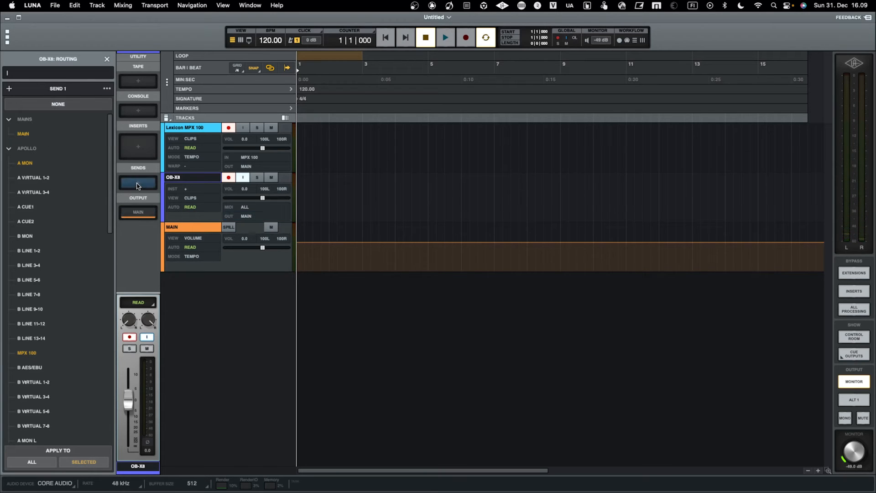
pyautogui.scroll(-4, 46, 247)
pyautogui.click(27, 270)
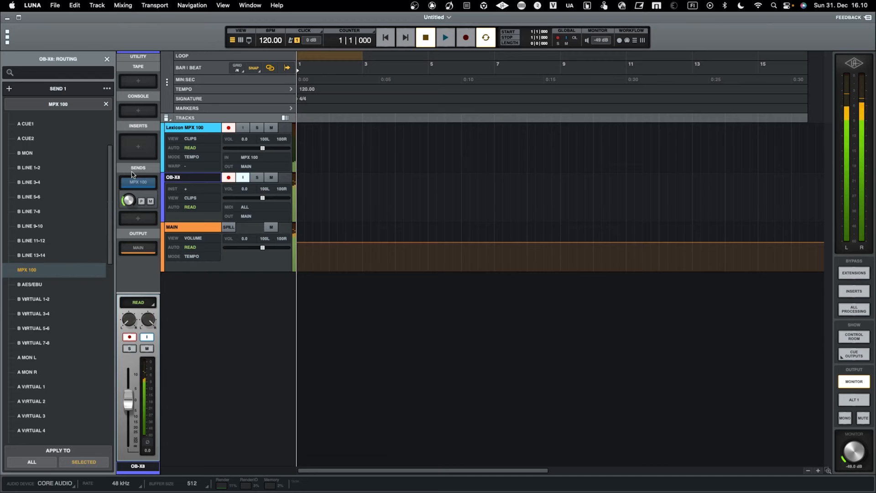
pyautogui.moveTo(129, 203); pyautogui.dragTo(138, 168)
pyautogui.click(150, 202)
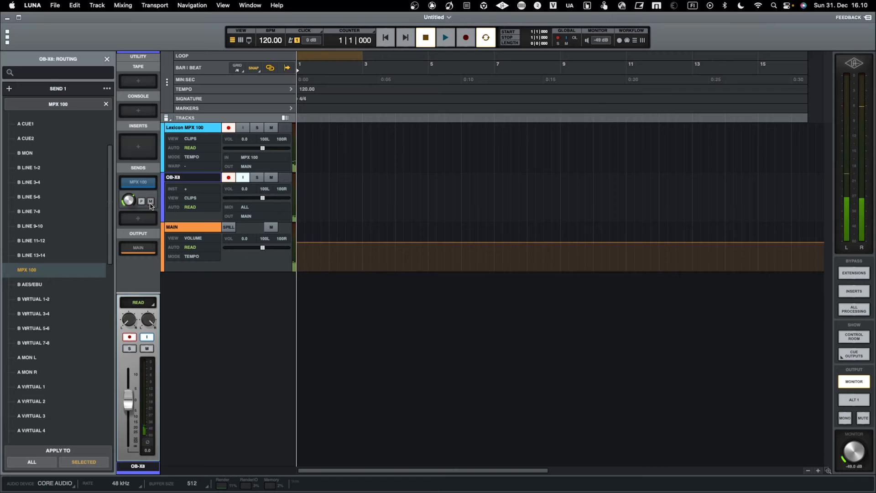
pyautogui.click(150, 201)
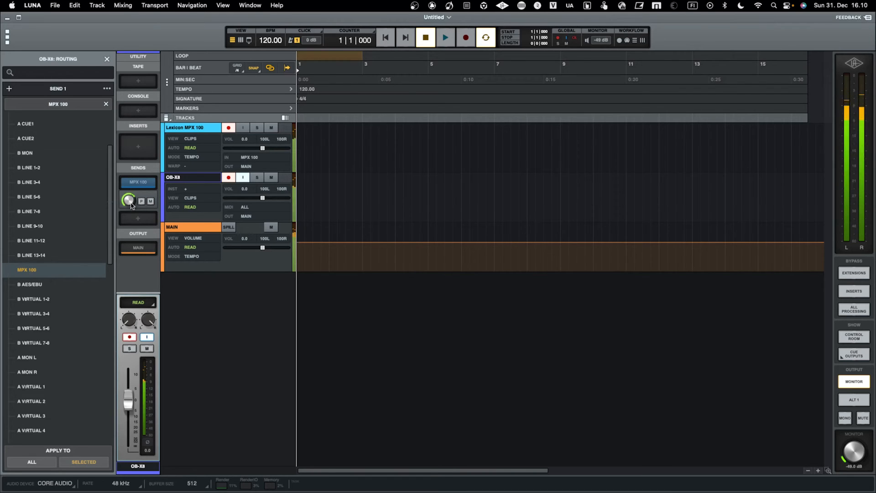
pyautogui.click(271, 129)
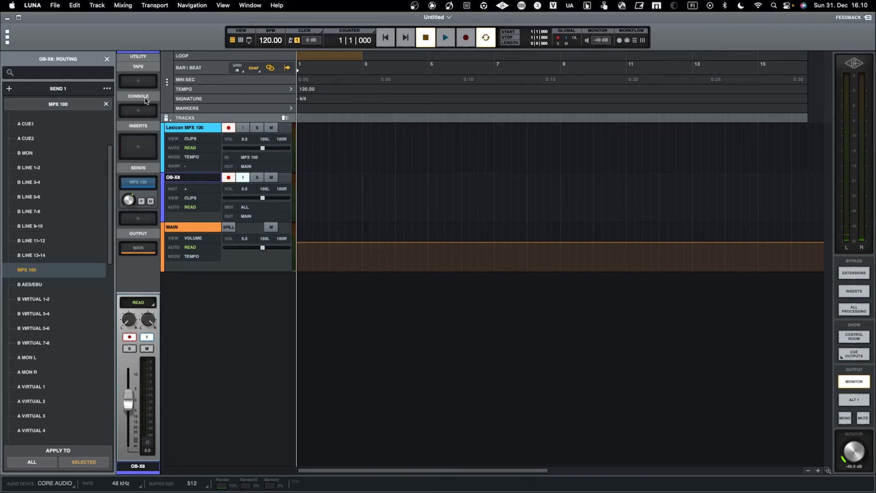
pyautogui.click(107, 59)
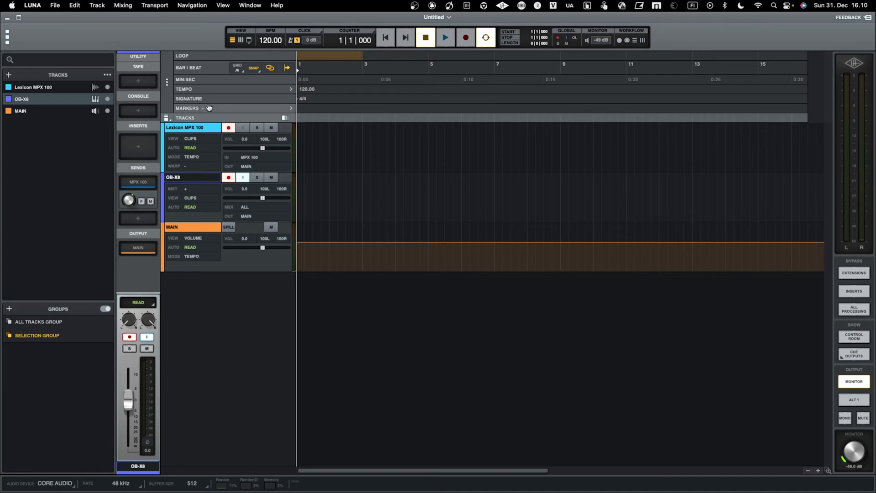
# Save the session as a template named OB-X8 and MPX100 and close the session
pyautogui.click(54, 5)
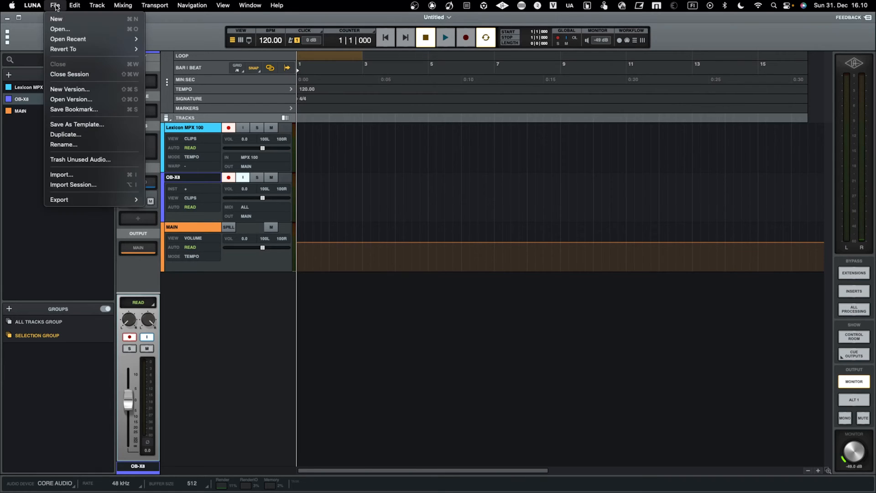
pyautogui.click(80, 126)
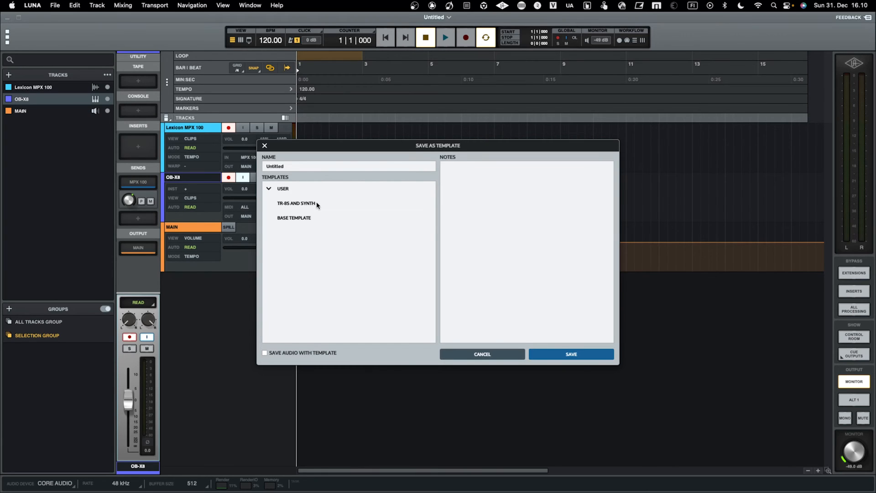
pyautogui.doubleClick(309, 165)
pyautogui.click(556, 354)
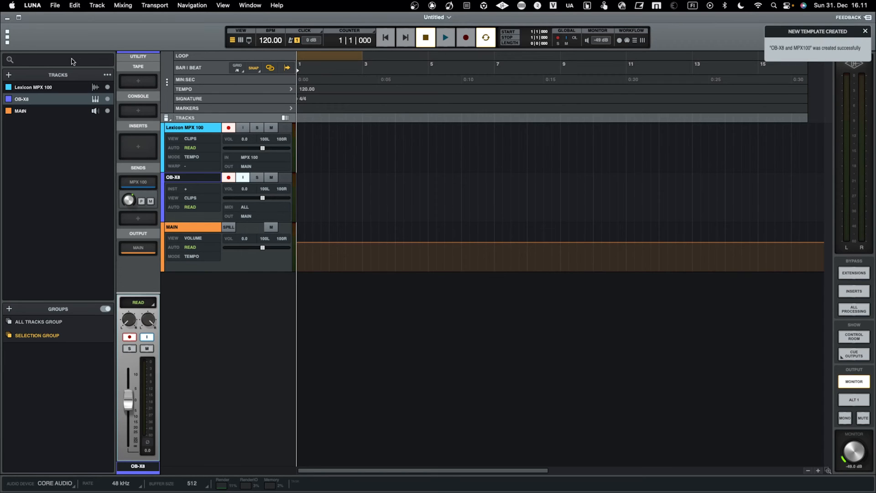
pyautogui.click(53, 6)
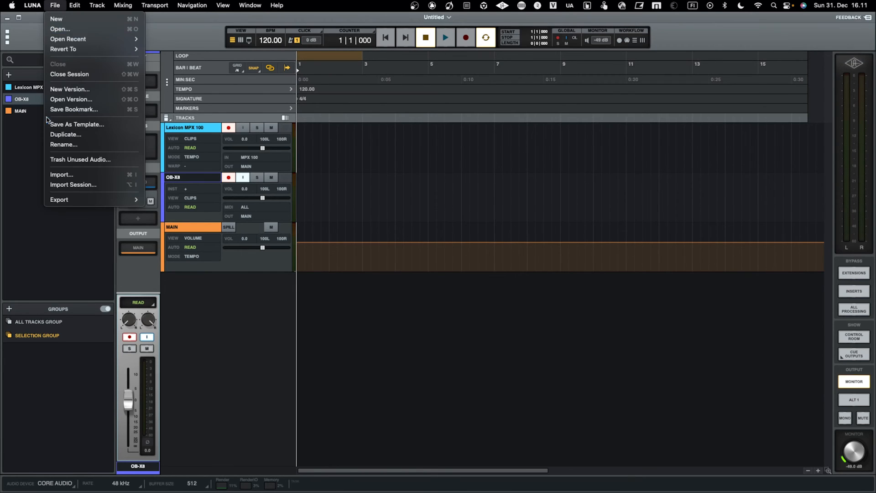
pyautogui.click(64, 74)
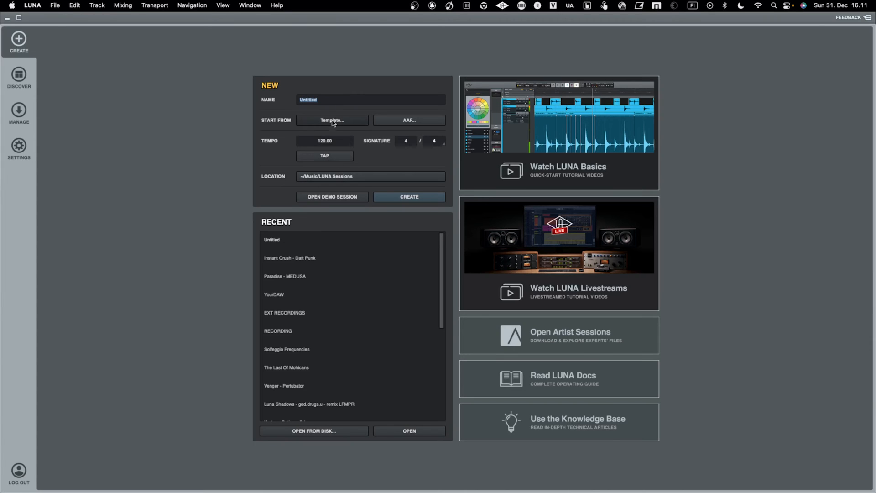
pyautogui.click(399, 197)
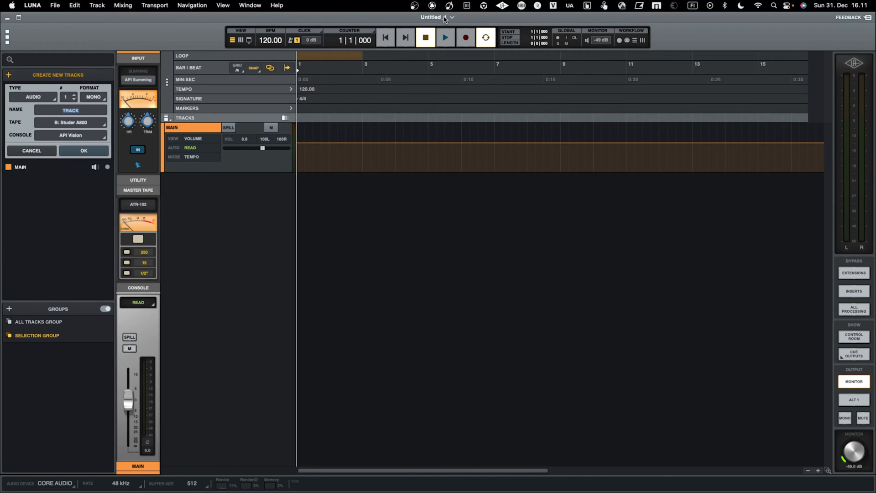
pyautogui.click(55, 5)
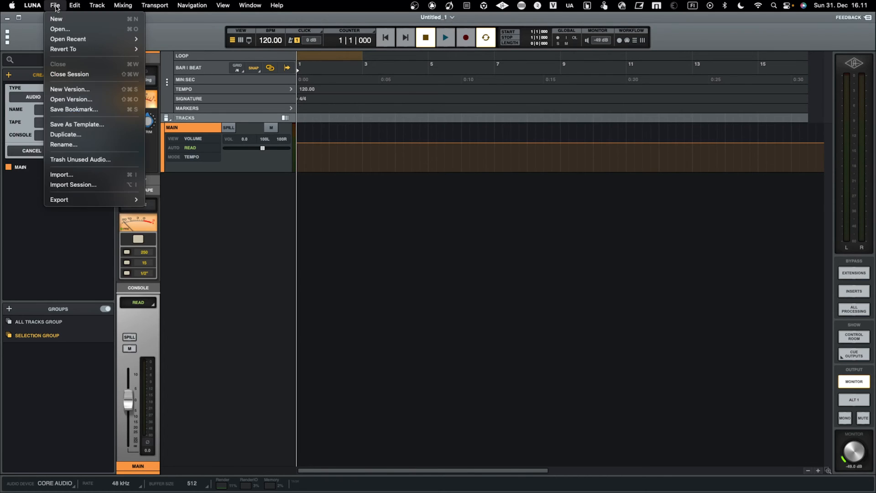
pyautogui.click(61, 74)
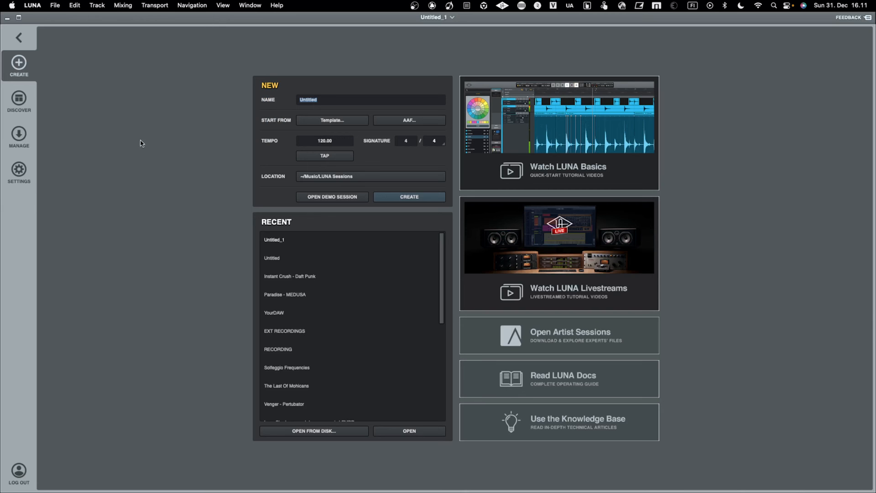
# Create a new session named HowDoYouDAW from the user template OB-X8 and MPX100
pyautogui.click(316, 121)
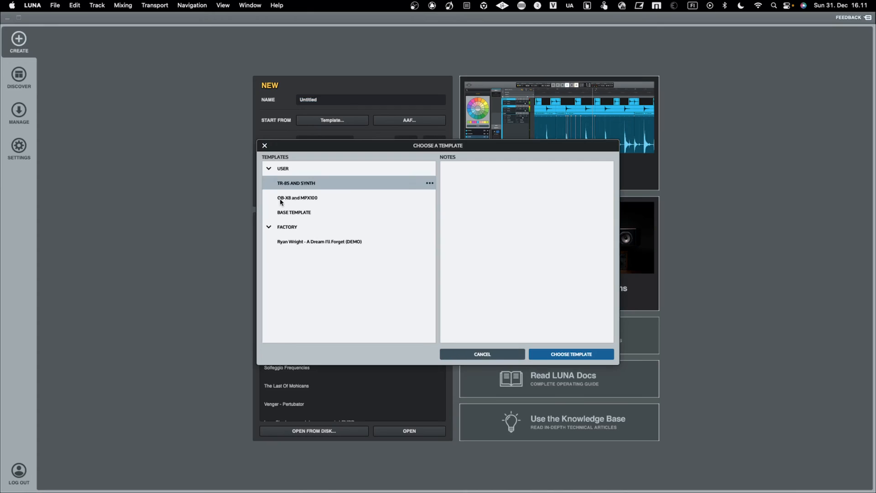
pyautogui.click(295, 200)
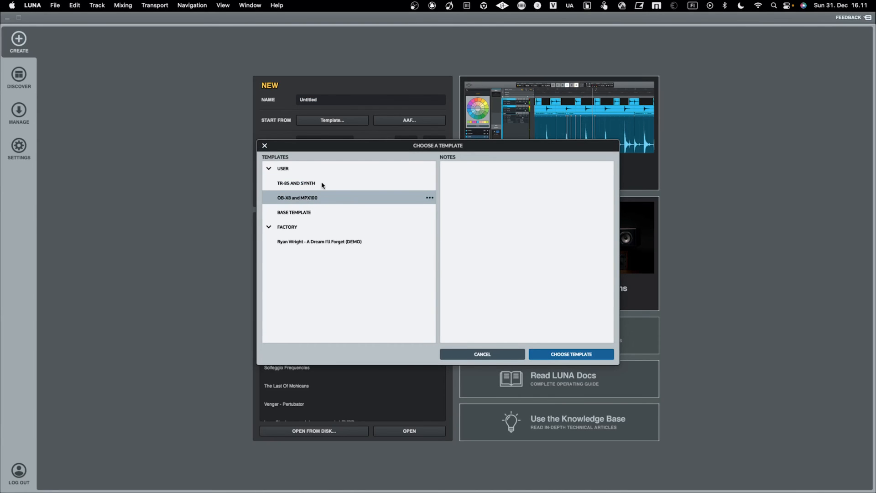
pyautogui.click(573, 354)
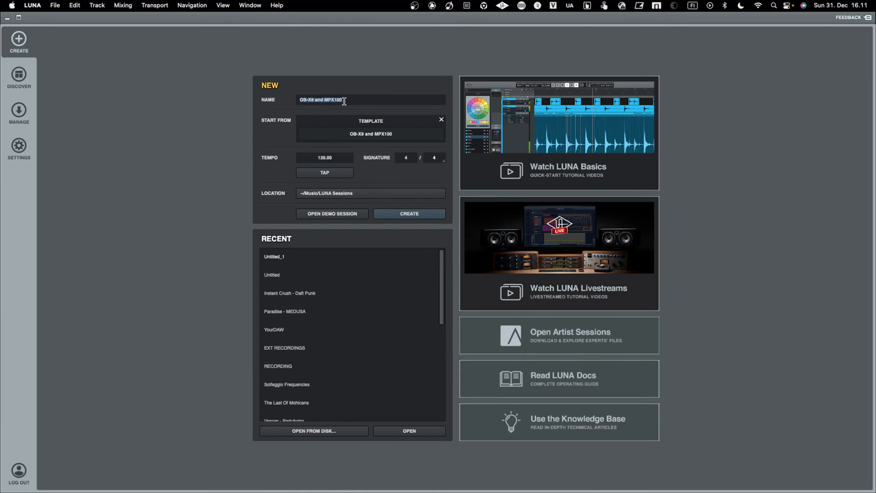
pyautogui.write('Ho')
pyautogui.write('wDoYouDAW')
pyautogui.press('Return')
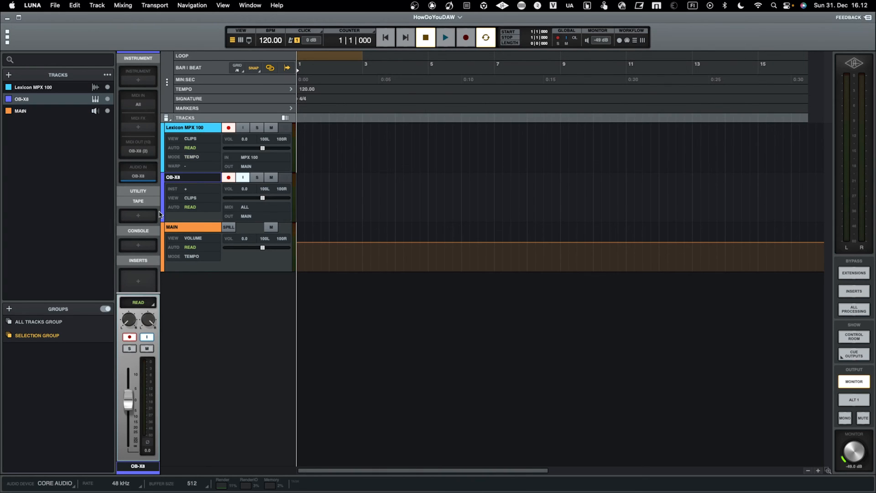
# Adjust the OB-X8 track's MPX 100 send level to about -14.3 while playing the synth
pyautogui.scroll(-4, 126, 219)
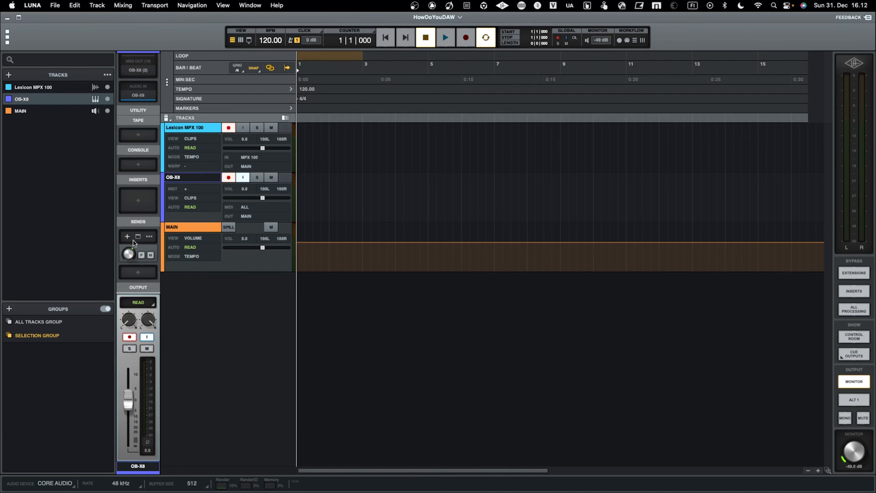
pyautogui.moveTo(129, 256)
pyautogui.moveTo(129, 255); pyautogui.dragTo(130, 301)
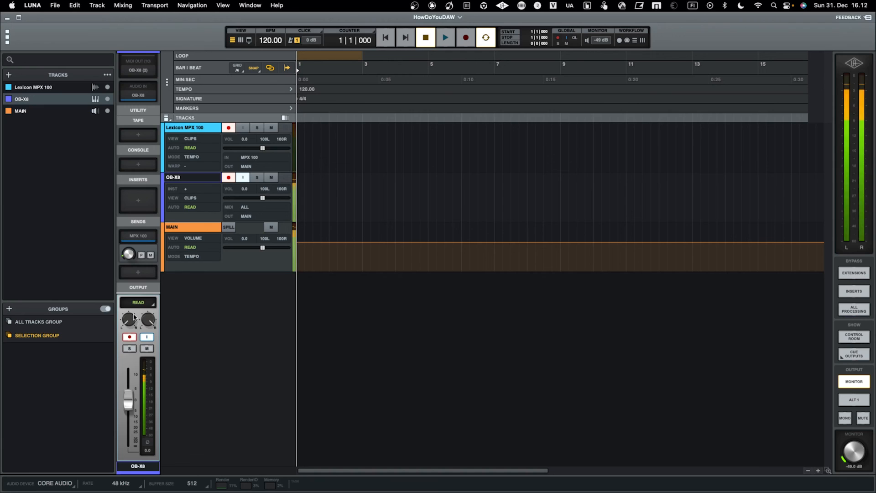
pyautogui.moveTo(128, 256)
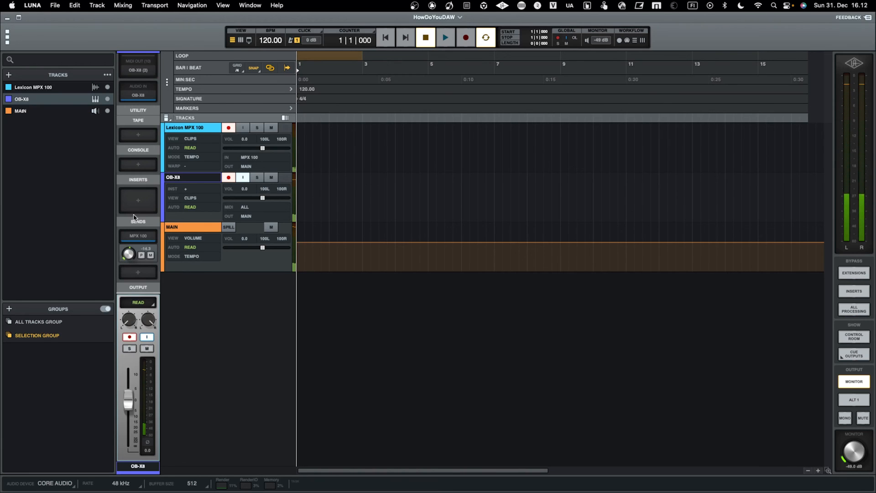